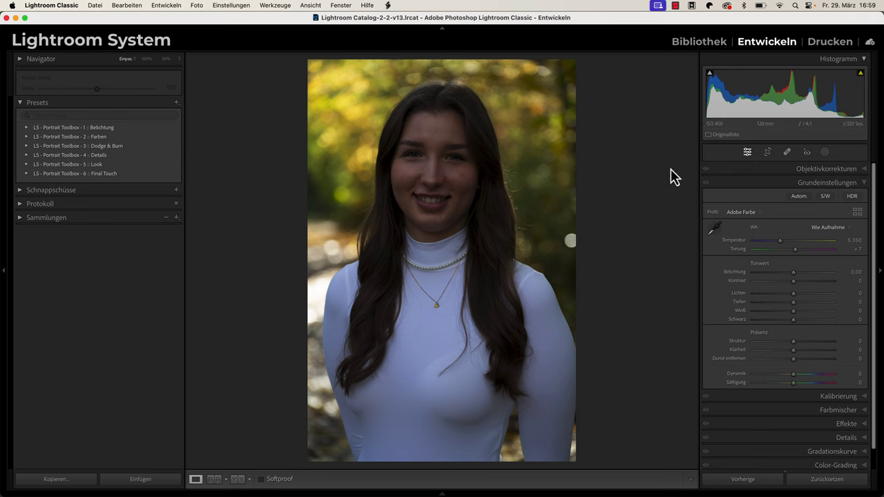
- Collapse Grundeinstellungen and expand the 'LS - Portrait Toolbox - 1 :: Belichtung' preset group
left_click(765, 185)
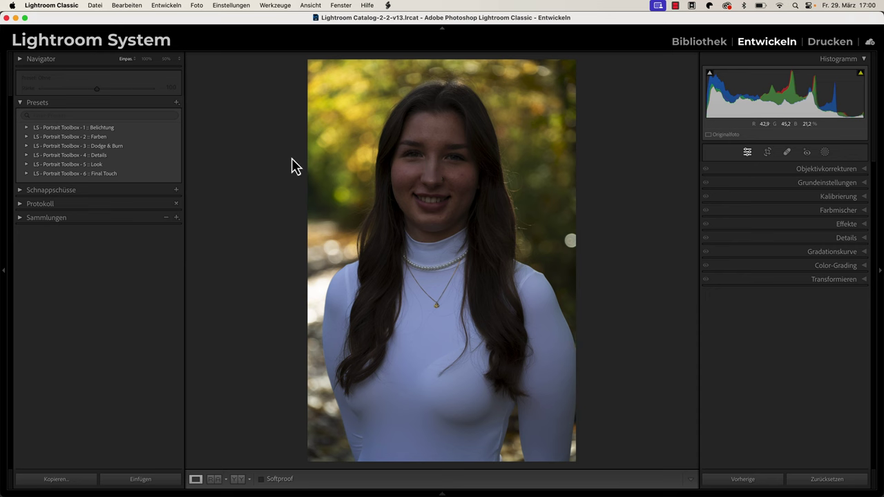
left_click(26, 127)
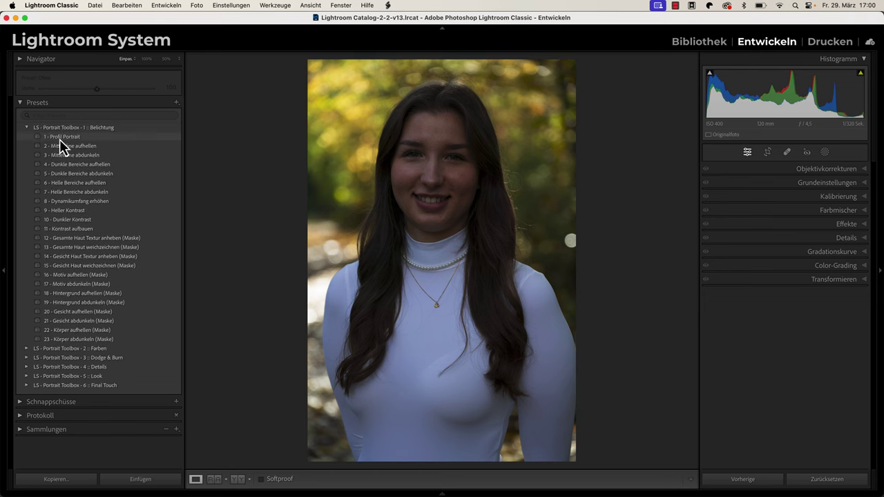
- Apply presets 1 - Profil Portrait, 8 - Dynamikumfang erhöhen, then 2 - Mitteltöne aufhellen
left_click(61, 137)
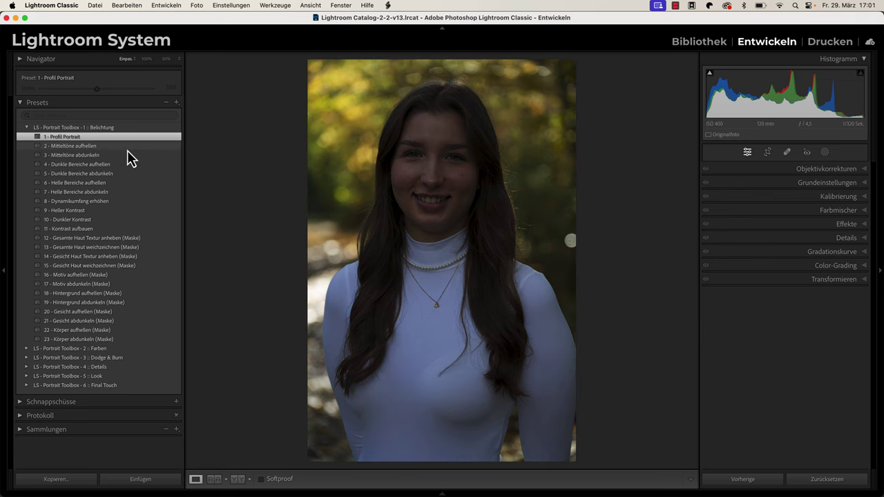
left_click(105, 200)
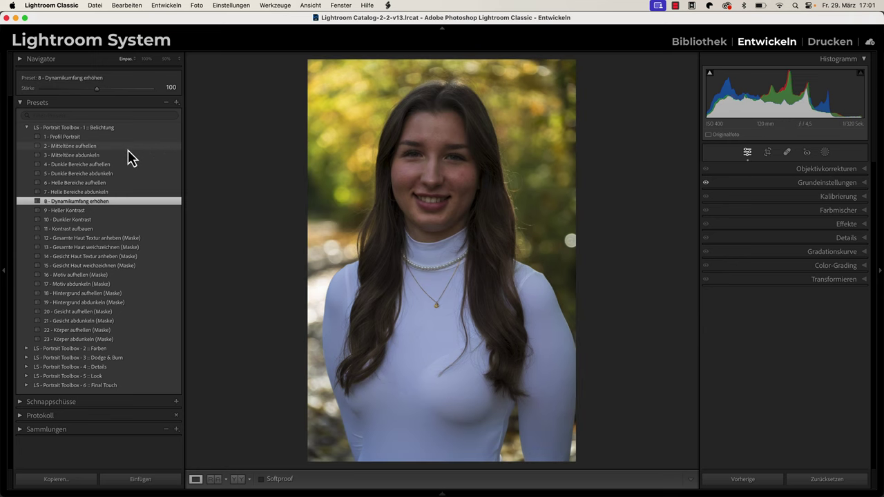
left_click(128, 147)
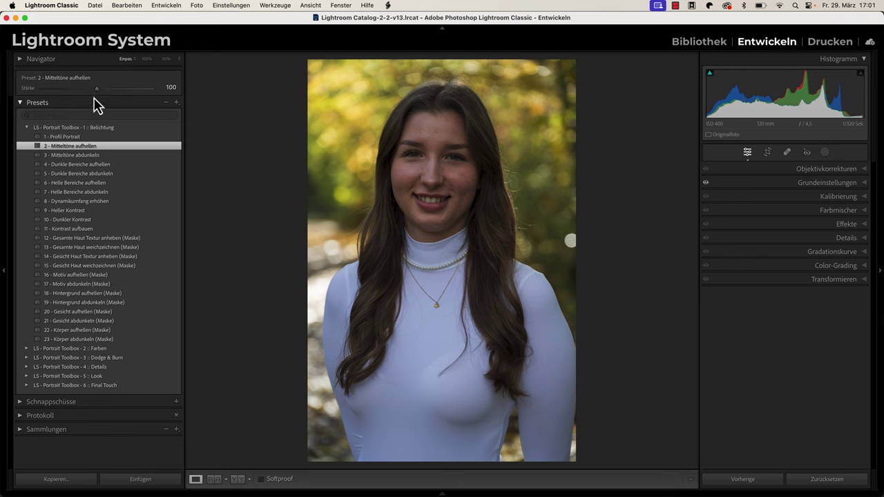
- Lower the Stärke slider for Mitteltöne aufhellen to 55
mouse_move(97, 90)
left_mouse_down()
mouse_move(165, 93)
mouse_move(78, 93)
left_mouse_up()
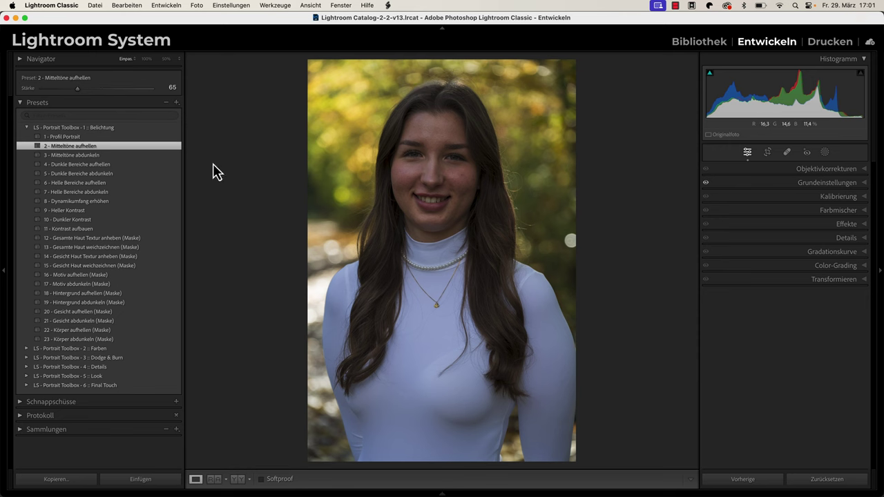
left_click_drag(75, 89, 71, 89)
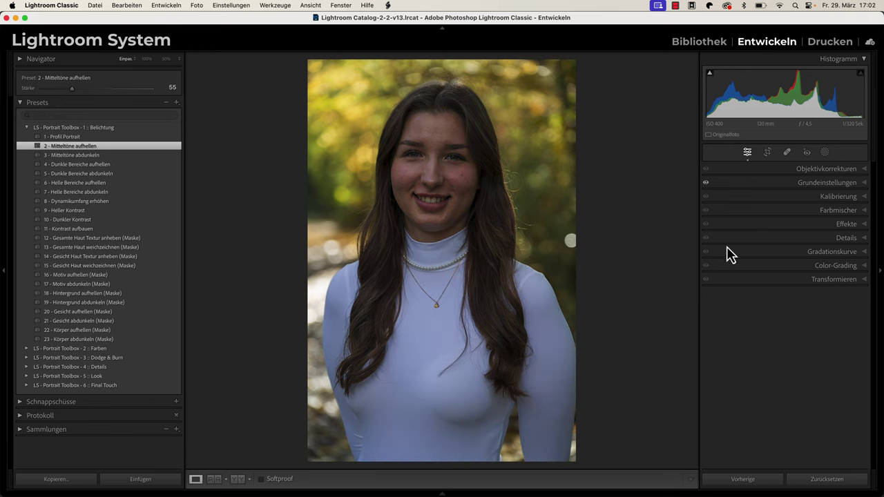
- Apply '16 - Motiv aufhellen (Maske)', toggling its subject mask off and on to compare, leaving it on
left_click(824, 153)
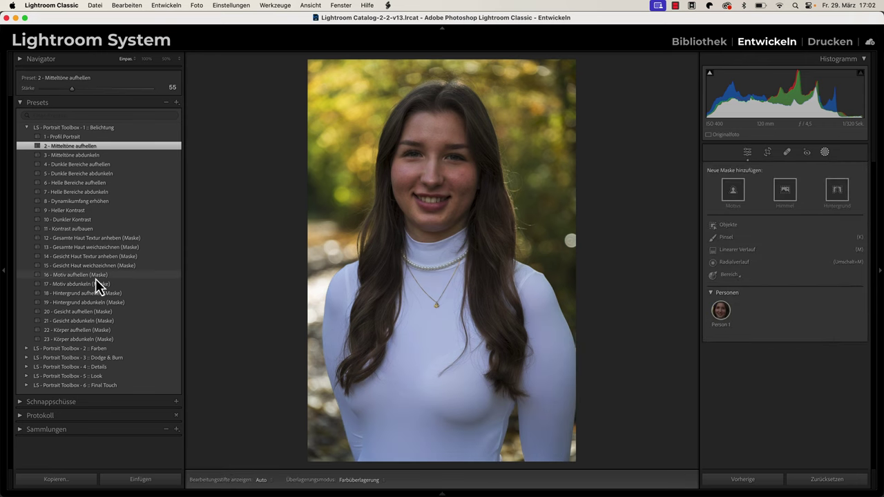
left_click(96, 277)
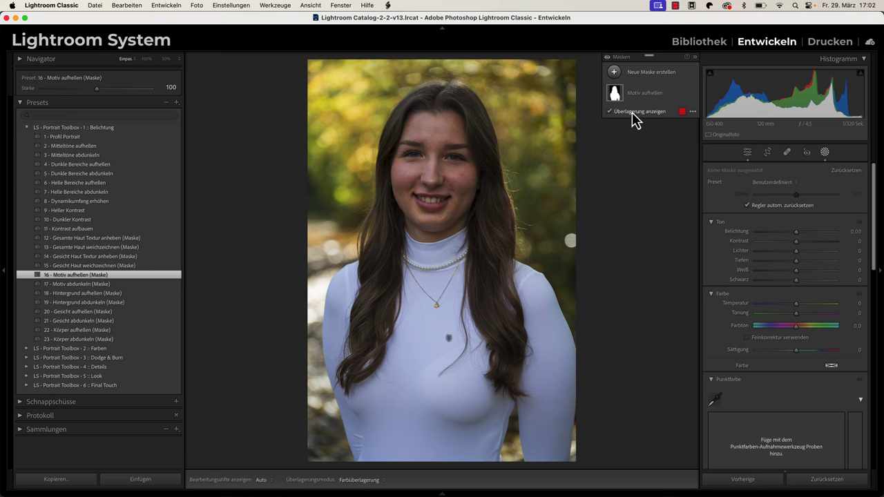
mouse_move(642, 94)
mouse_move(639, 232)
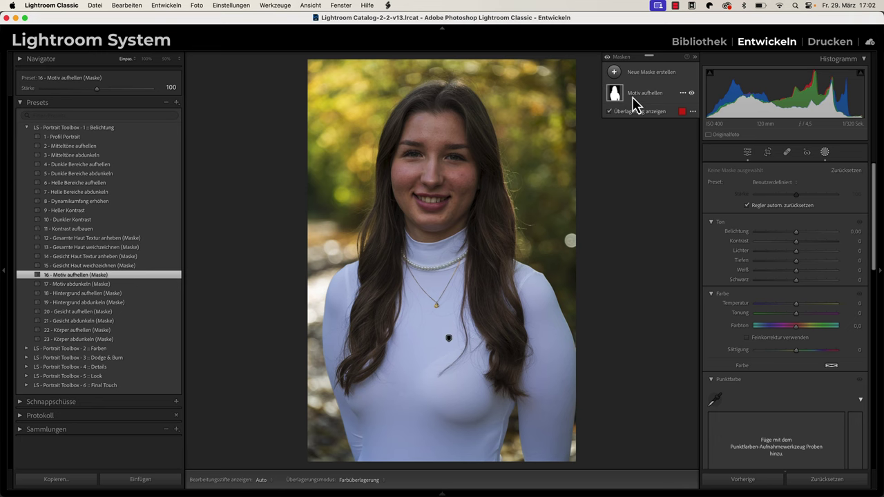
left_click(634, 101)
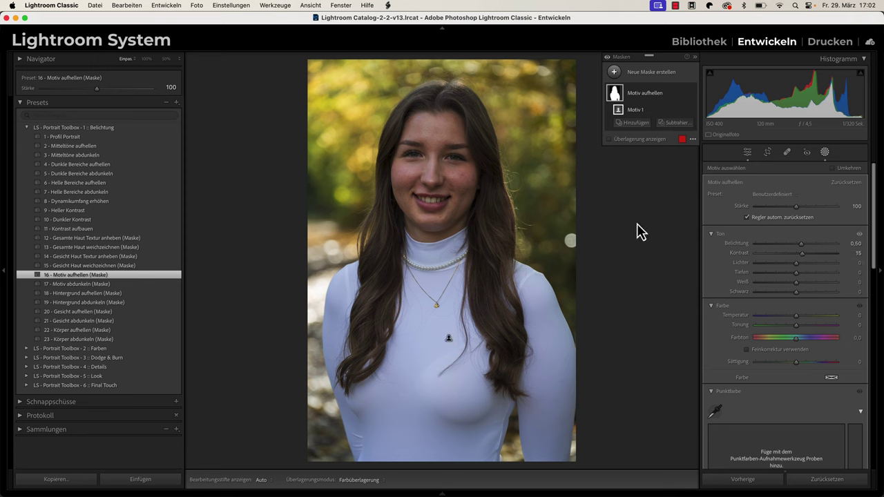
left_click(747, 151)
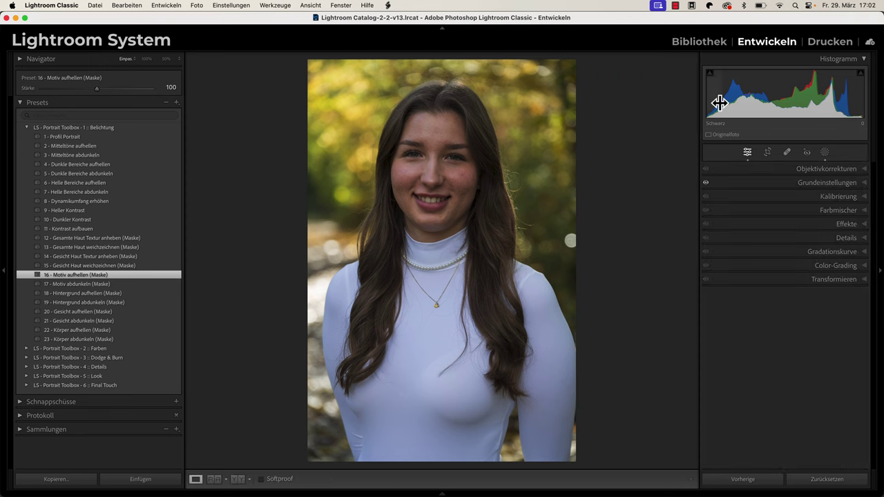
left_click(824, 153)
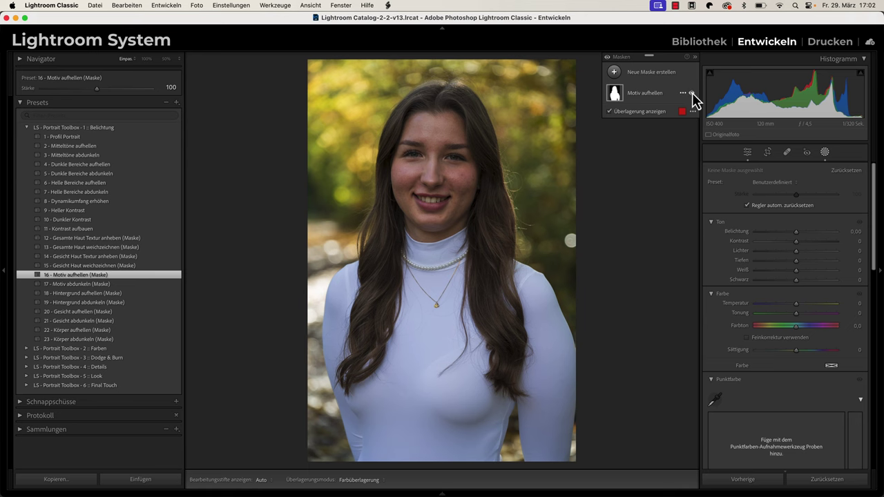
left_click(692, 92)
left_click(692, 93)
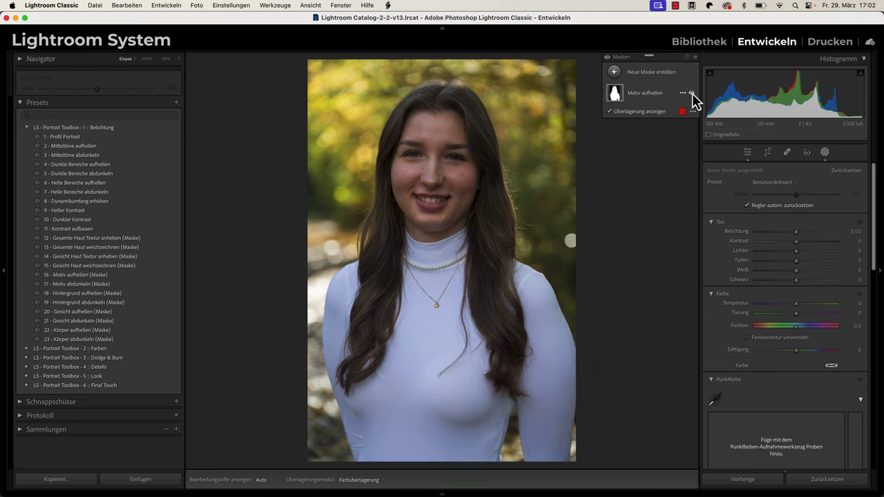
left_click(692, 93)
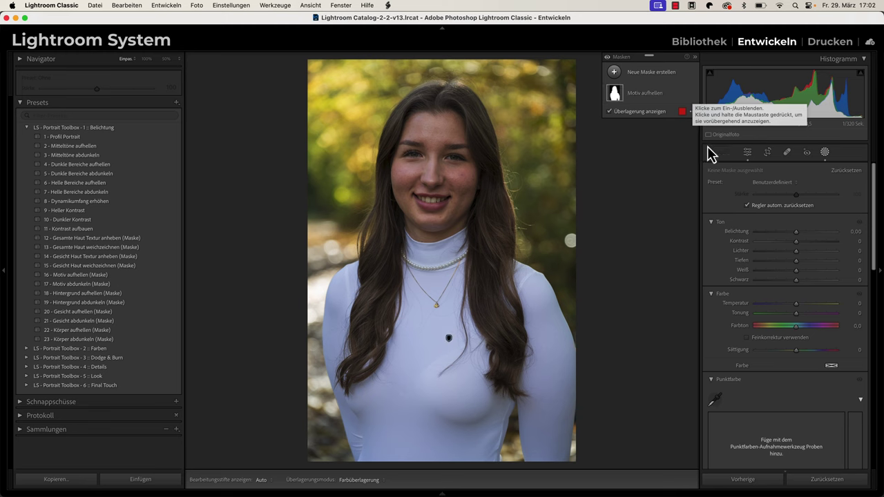
left_click(748, 153)
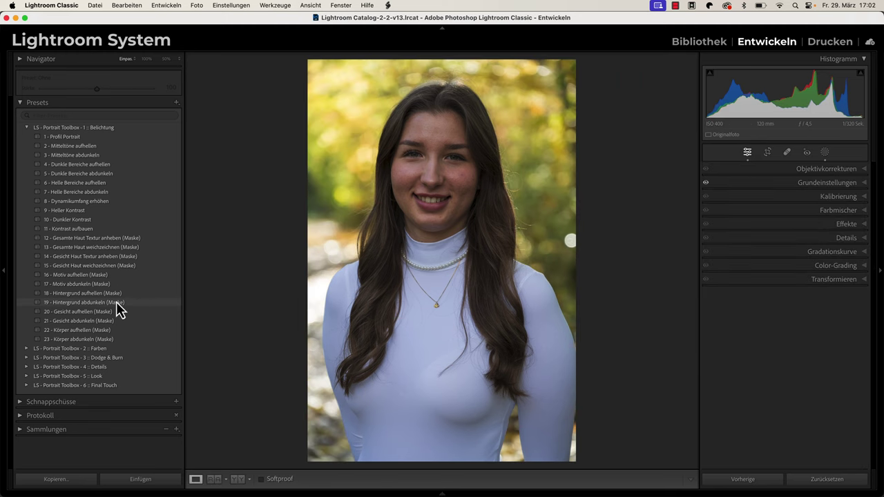
- Apply '19 - Hintergrund abdunkeln (Maske)' and compare before/after with the backslash key
left_click(103, 302)
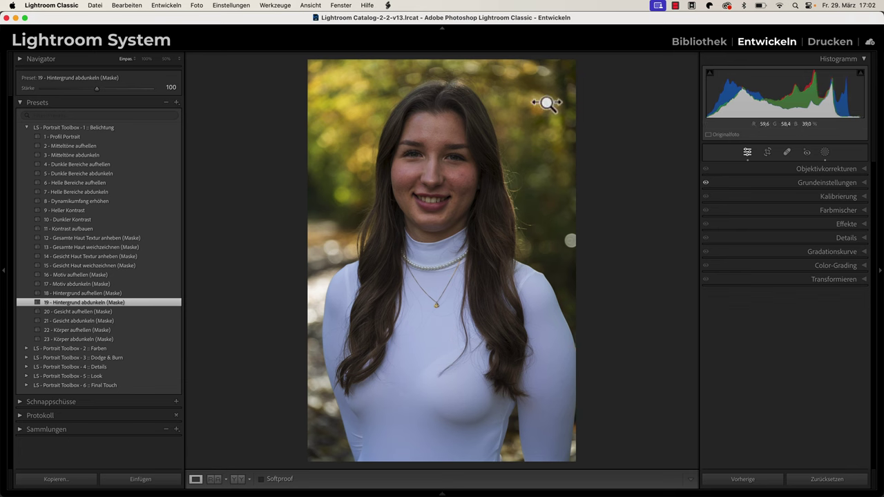
key("backslash")
key("backslash")
key("backslash")
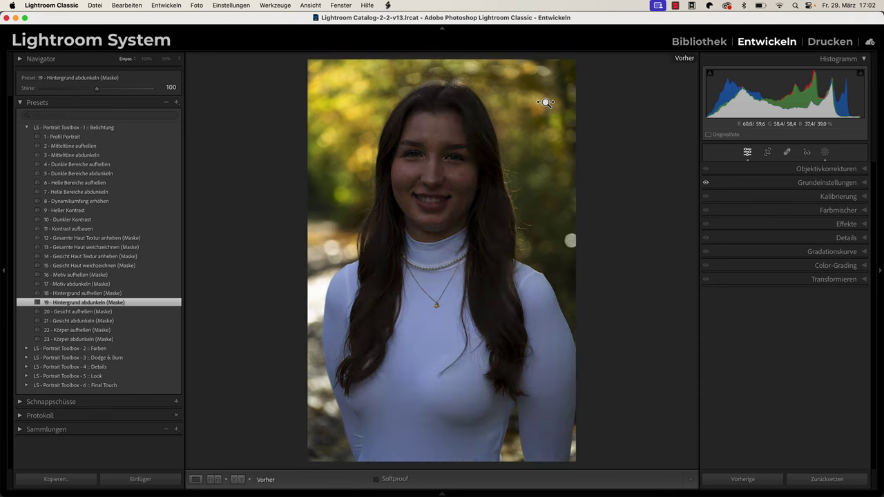
key("backslash")
key("backslash")
key("backslash")
key("backslash")
key("backslash")
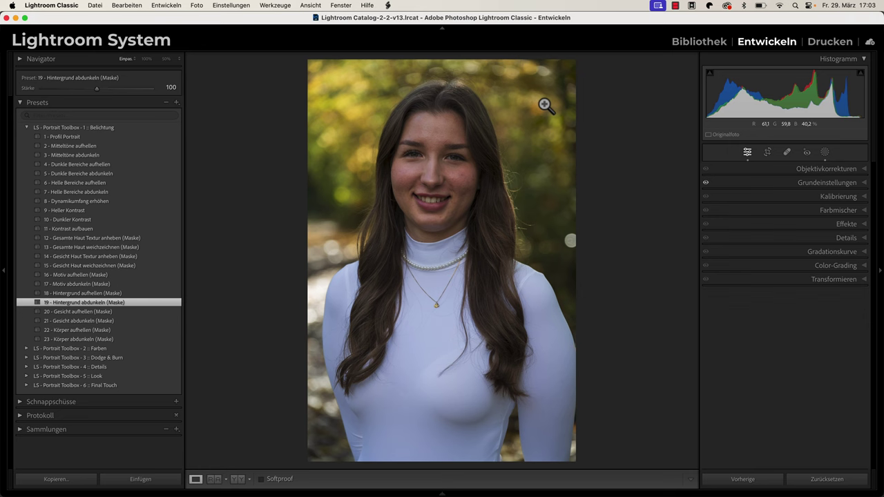
- Apply '13 - Gesamte Haut weichzeichnen (Maske)' at Stärke 70, checking the face at 100%
left_click(136, 250)
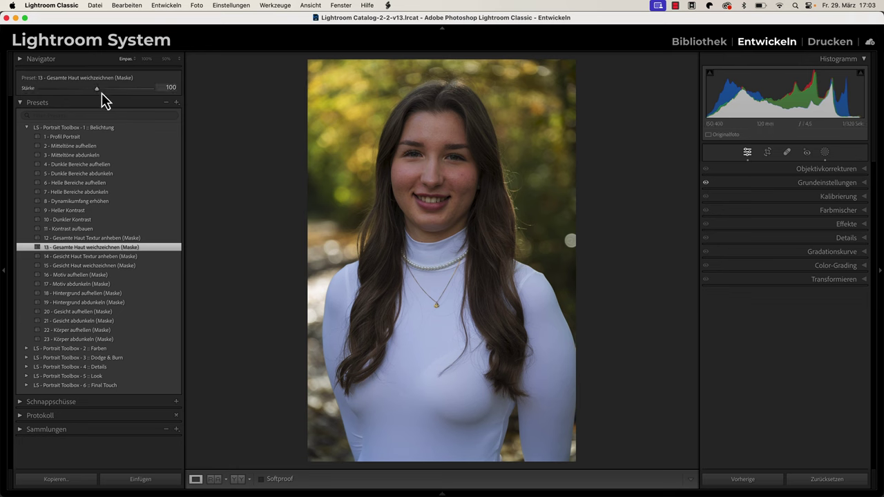
left_click_drag(96, 89, 80, 90)
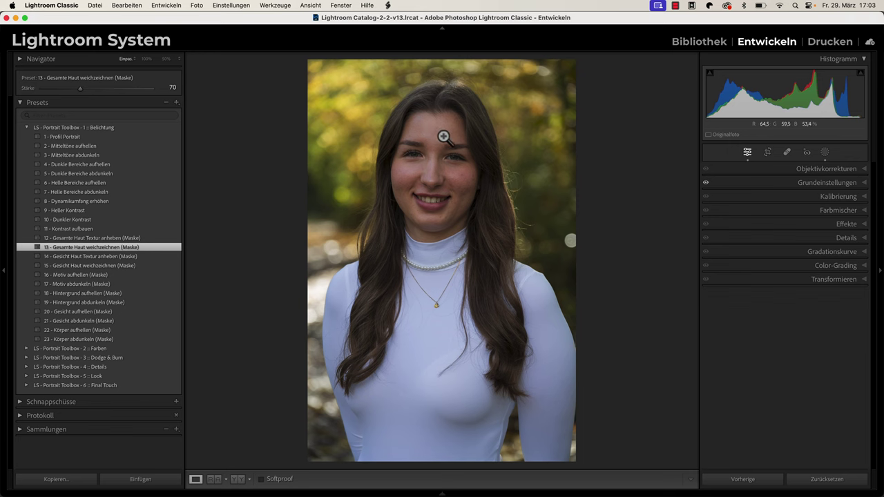
left_click(419, 177)
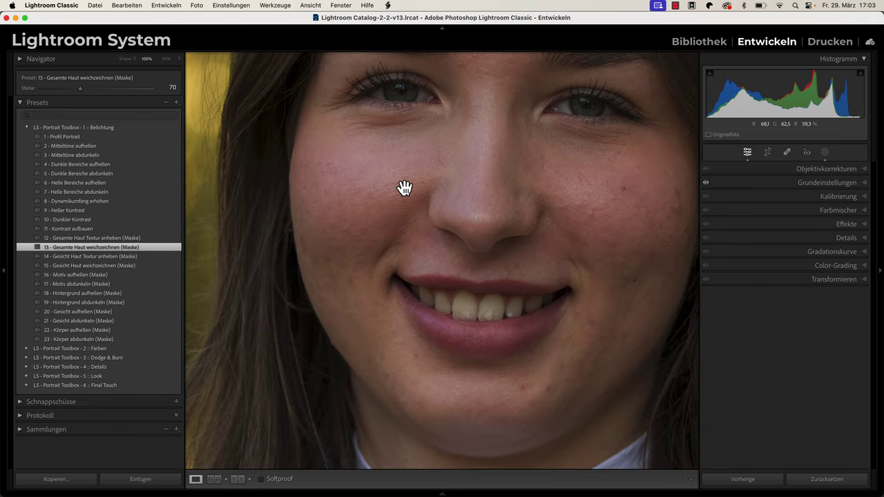
left_click(404, 188)
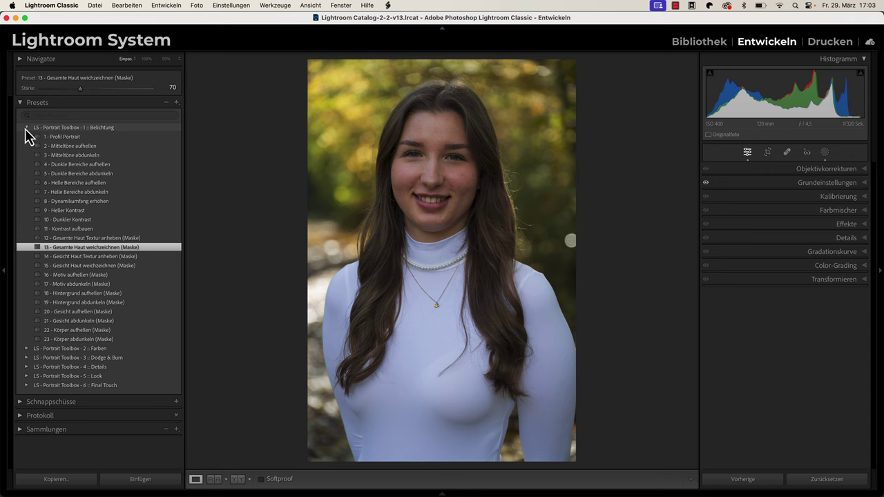
left_click(25, 128)
- Expand the 2 :: Farben group and apply '1 - Weißabgleich Auto'
left_click(26, 137)
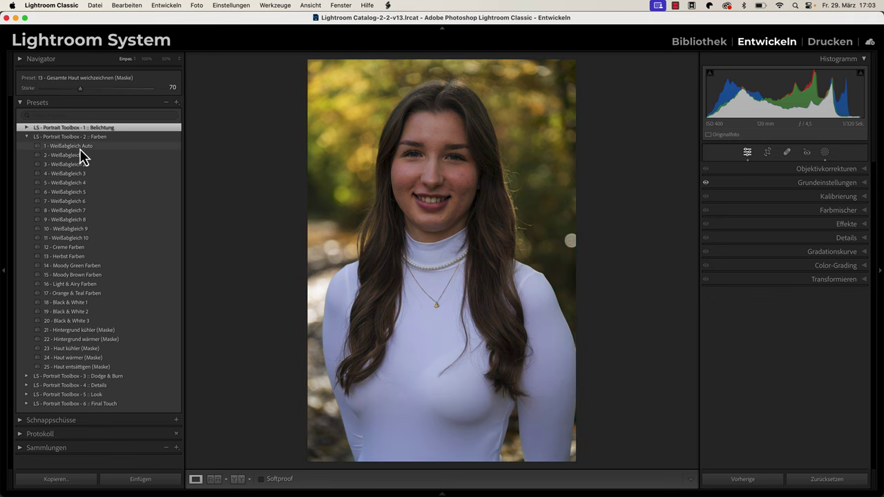
left_click(80, 148)
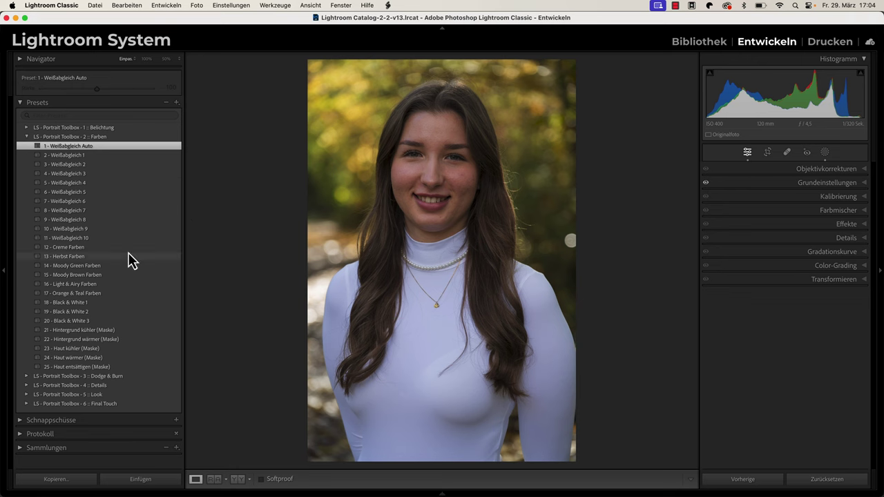
- Add '13 - Herbst Farben' at Stärke 50, then '23 - Haut kühler (Maske)' at 120
left_click(87, 257)
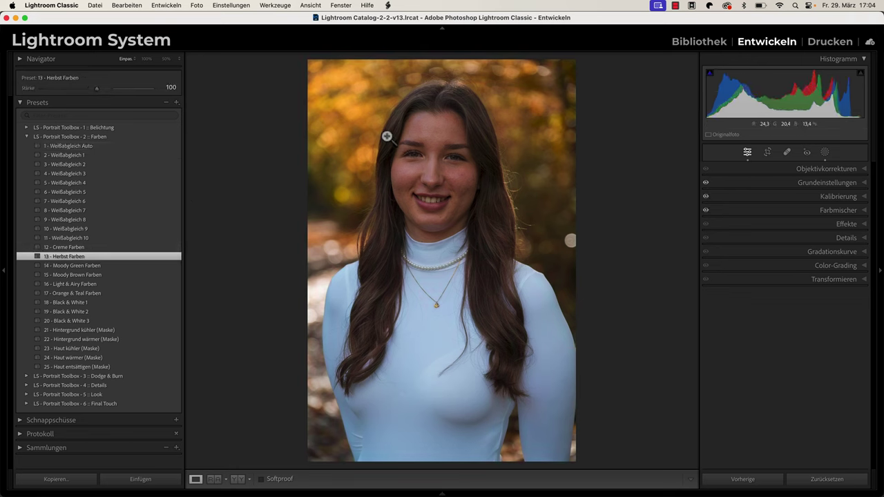
left_click_drag(96, 89, 67, 89)
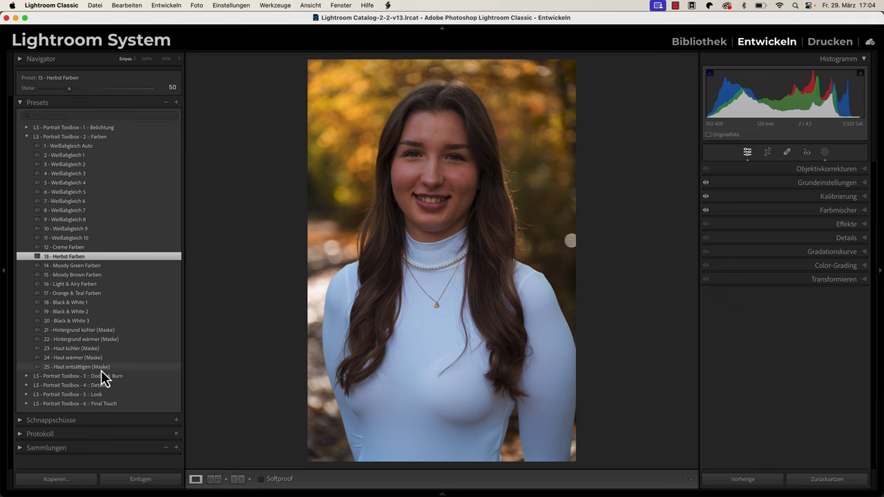
left_click(64, 367)
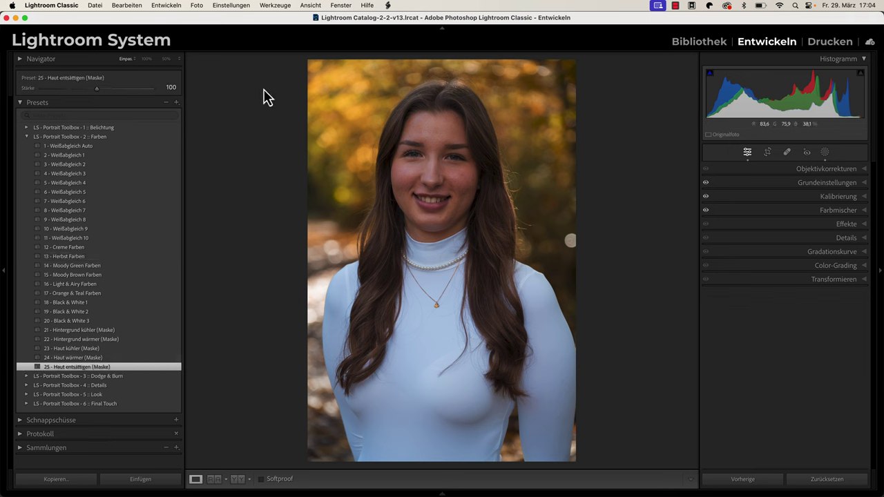
left_click_drag(97, 90, 124, 90)
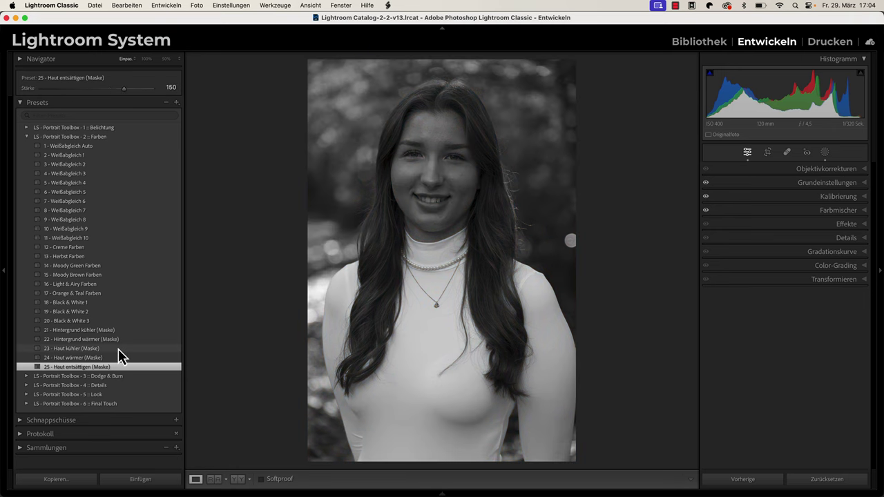
left_click(95, 349)
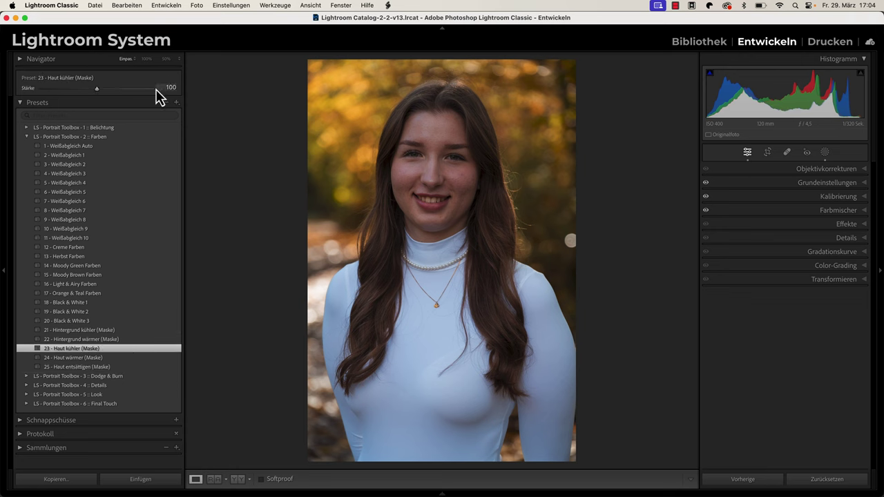
left_click_drag(97, 88, 110, 89)
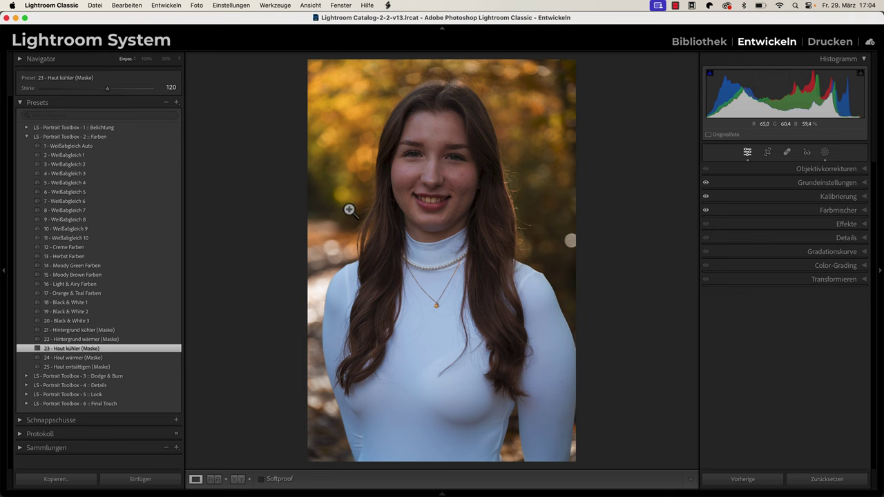
- Swap the 2 :: Farben folder for 3 :: Dodge & Burn and apply '4 - Augen Iris betonen'
left_click(28, 139)
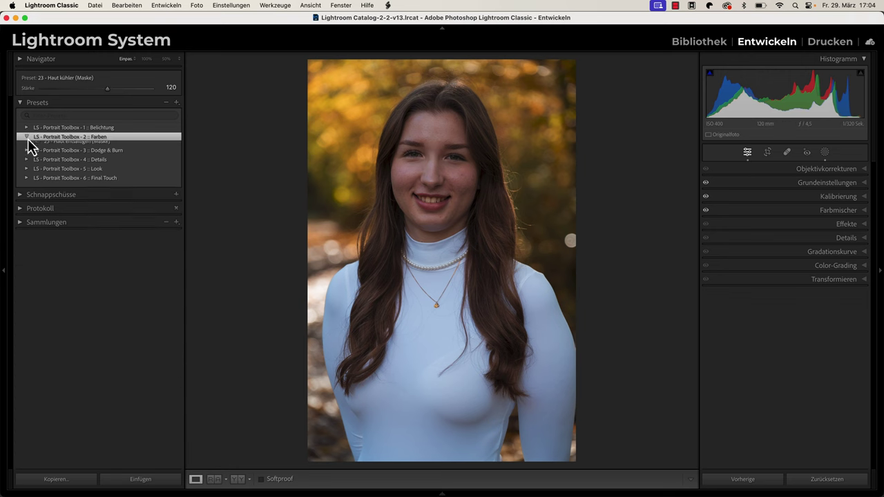
left_click(26, 145)
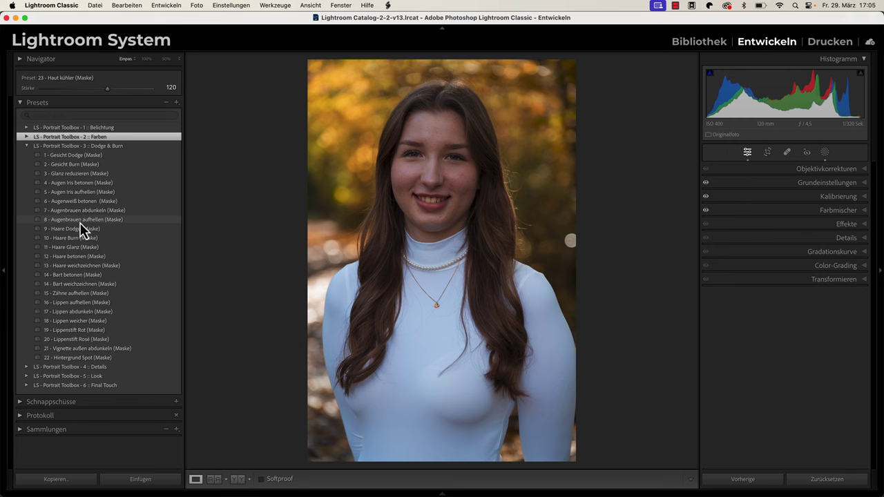
left_click(81, 275)
- Apply '4 - Augen Iris betonen', then '5 - Augen Iris aufhellen' at Stärke 50, zoomed on the eyes
left_click(101, 184)
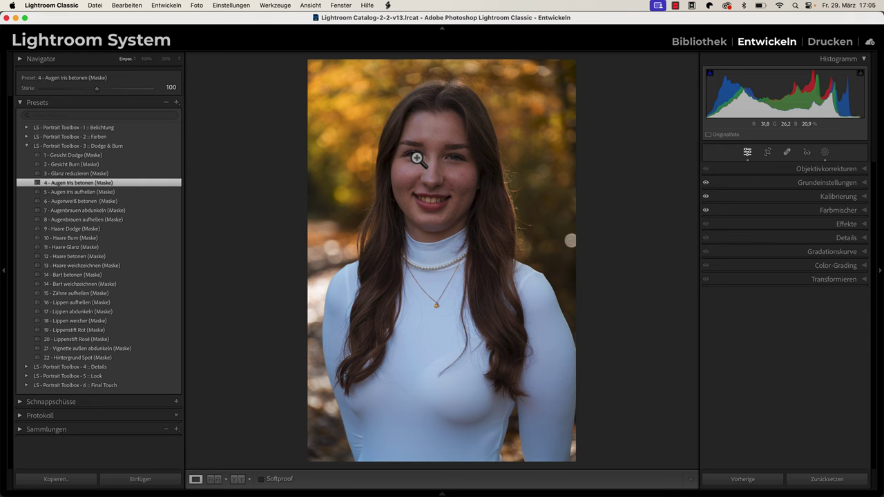
left_click(415, 157)
left_click_drag(429, 179, 365, 187)
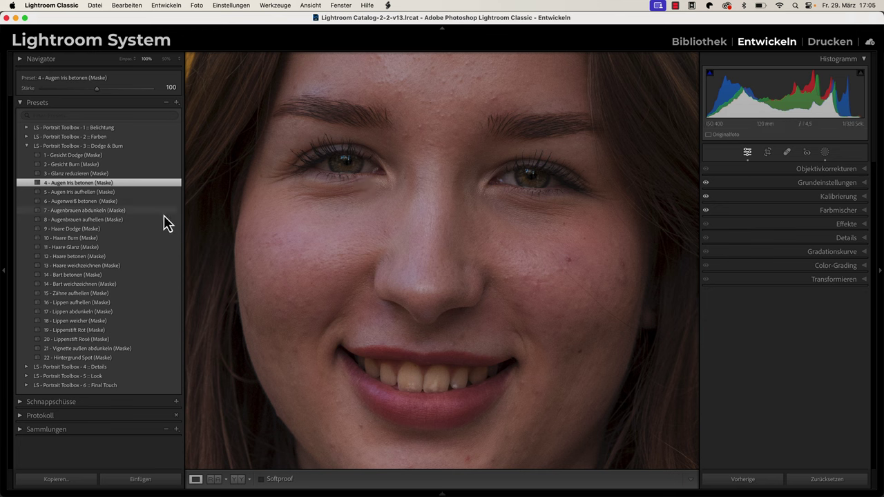
left_click(86, 194)
left_click_drag(97, 89, 67, 88)
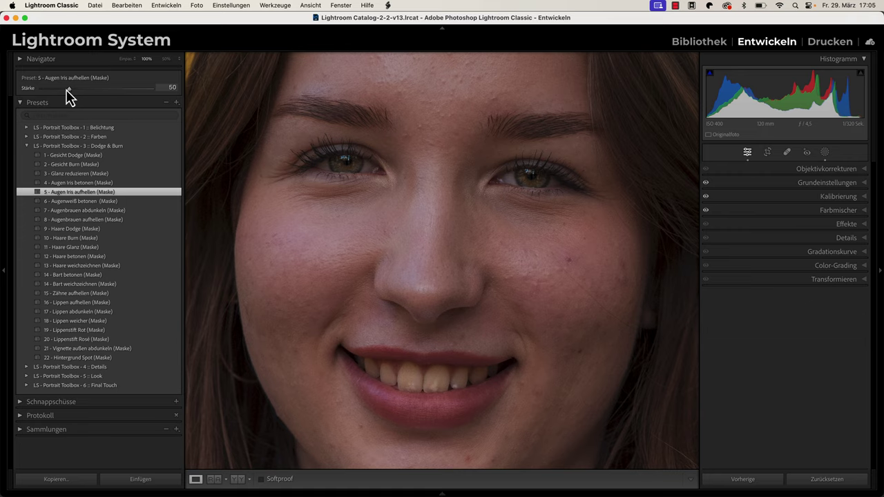
left_click(355, 213)
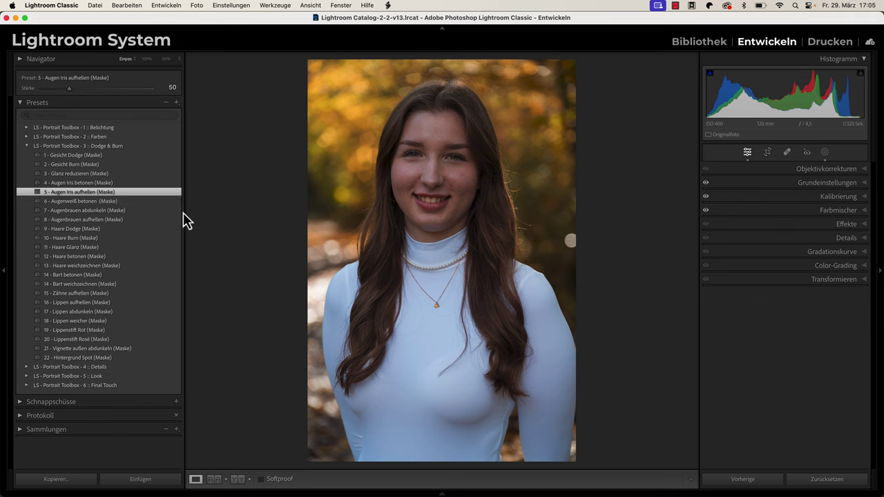
- Apply Dodge & Burn presets 7, 11 and 15: darken eyebrows, add hair shine, brighten teeth at 125
left_click(142, 210)
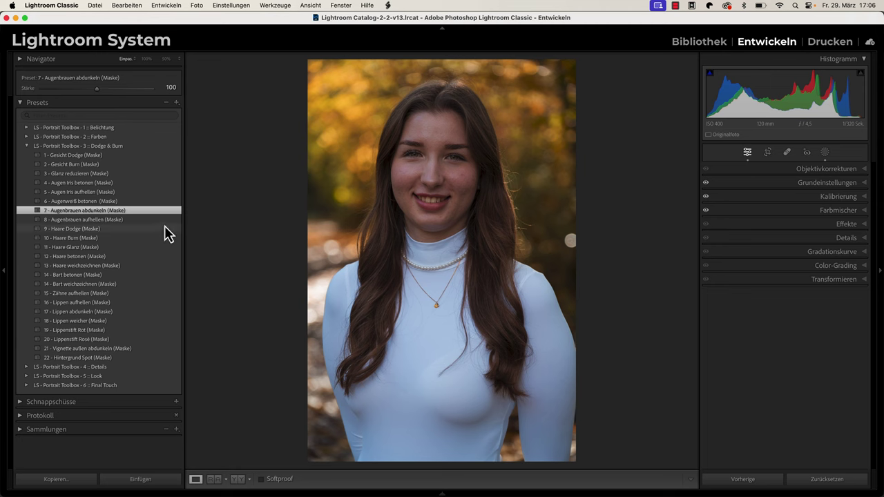
left_click(135, 247)
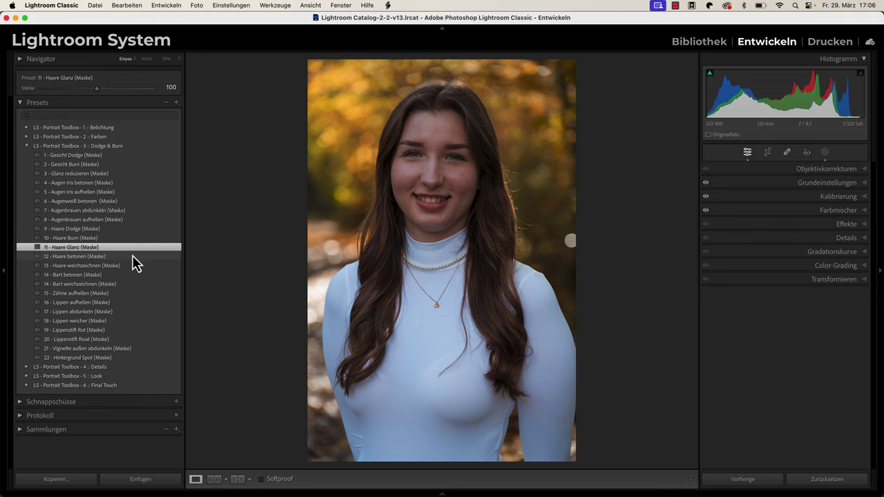
left_click(100, 294)
left_click_drag(97, 89, 110, 89)
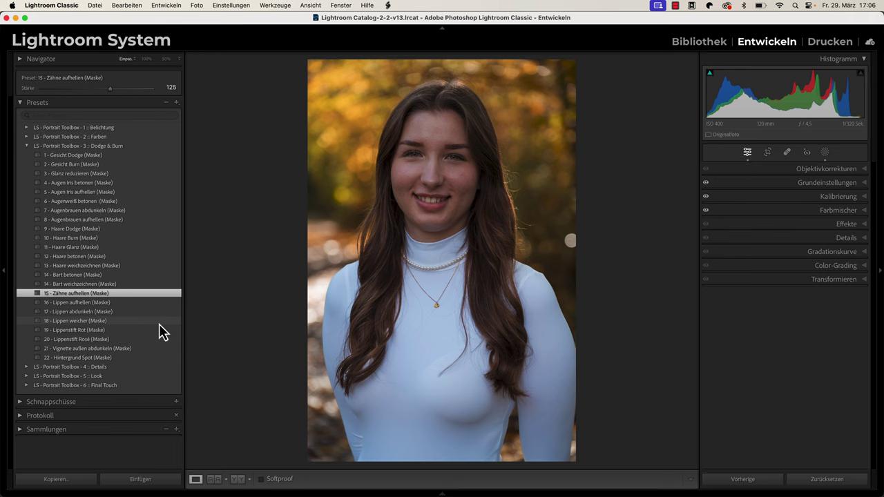
- Apply presets 18 and 21 to soften the lips and darken the outer edges, then compare before/after
left_click(158, 322)
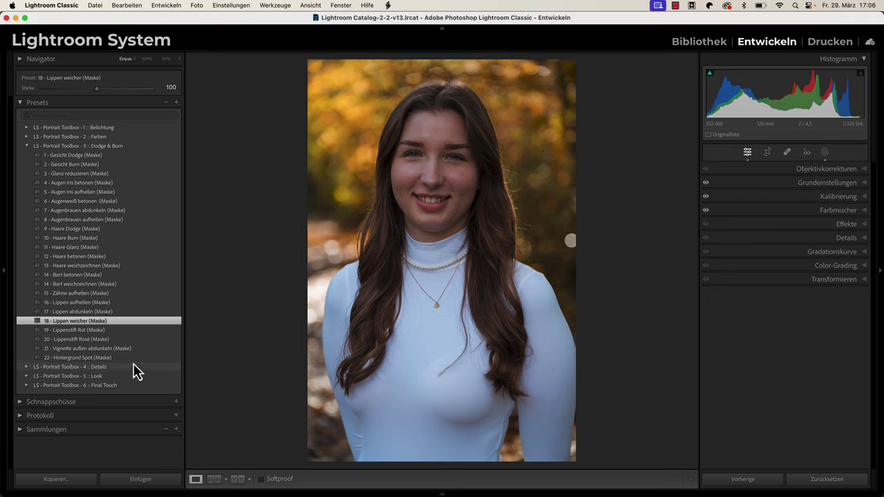
left_click(131, 349)
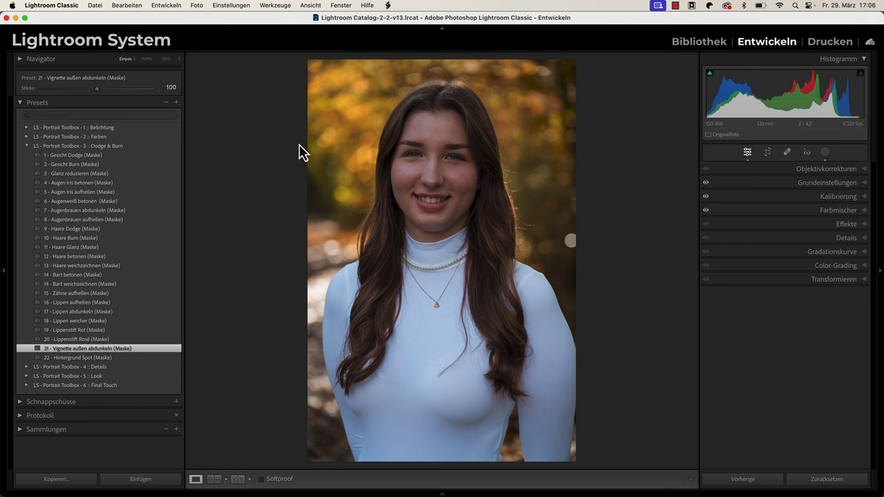
key("backslash")
key("backslash")
key("backslash")
key("backslash")
- Collapse '3 :: Dodge & Burn' and expand the 'LS - Portrait Toolbox - 4 :: Details' presets
left_click(26, 147)
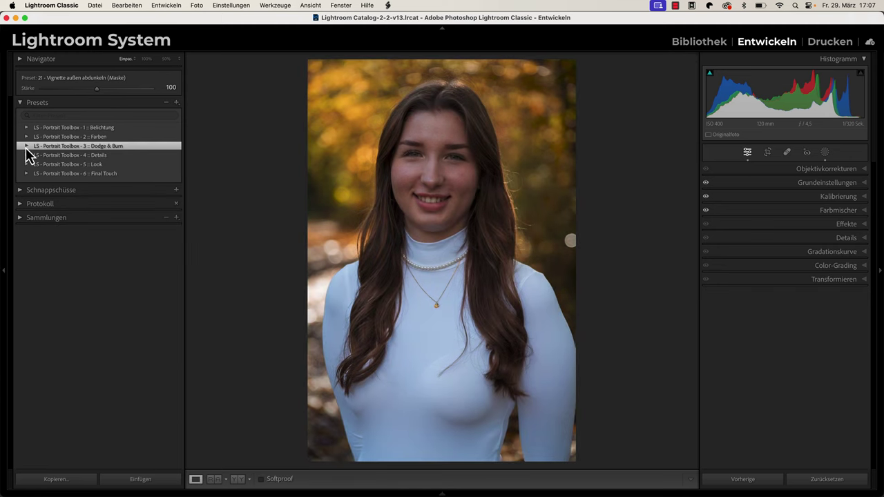
left_click(26, 155)
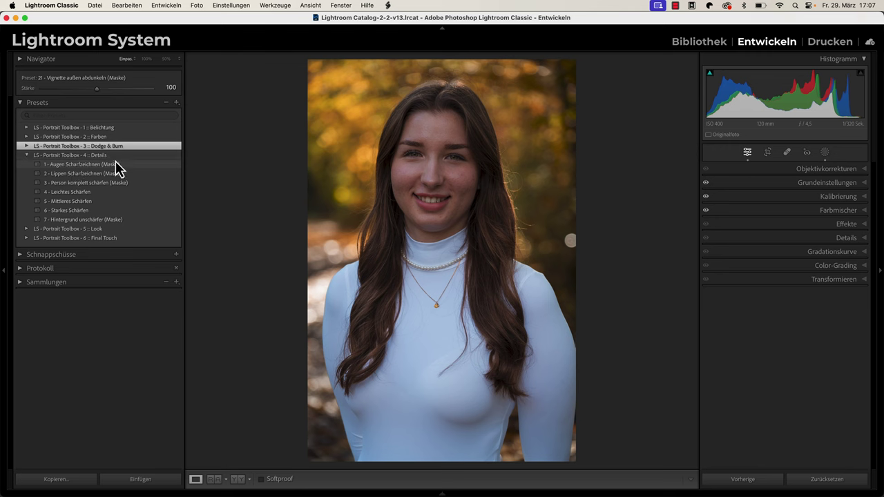